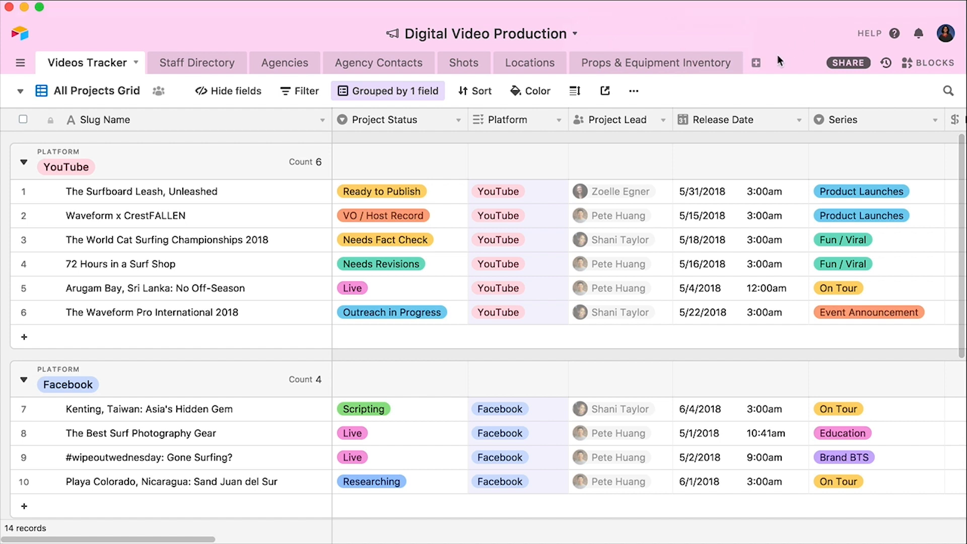
Add a new empty table named Pitches to the Digital Video Production base.
click(757, 64)
click(767, 84)
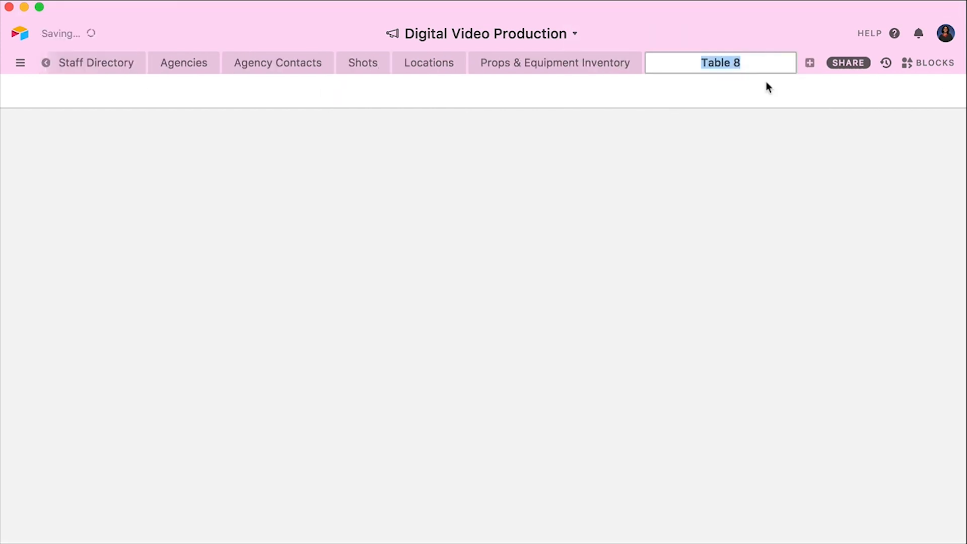
text(Pitches)
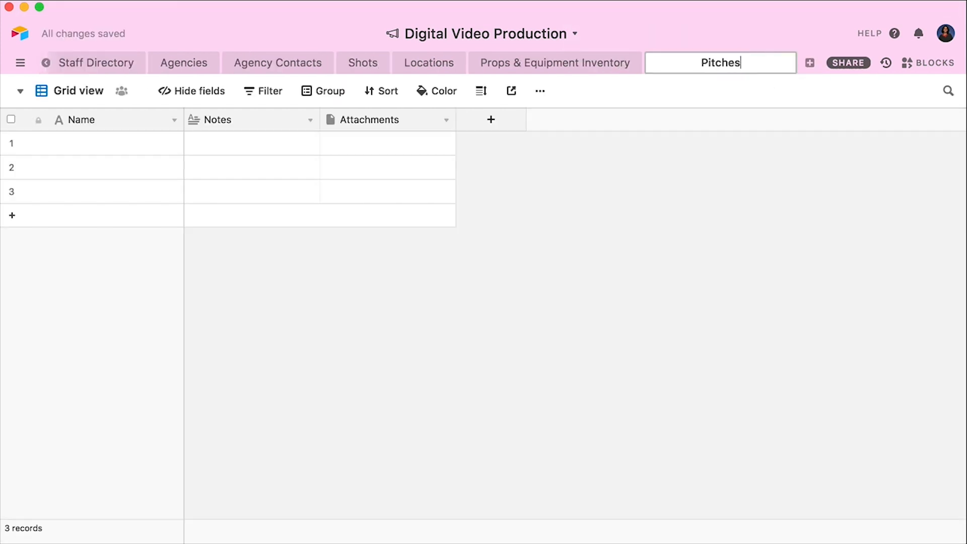
key(Return)
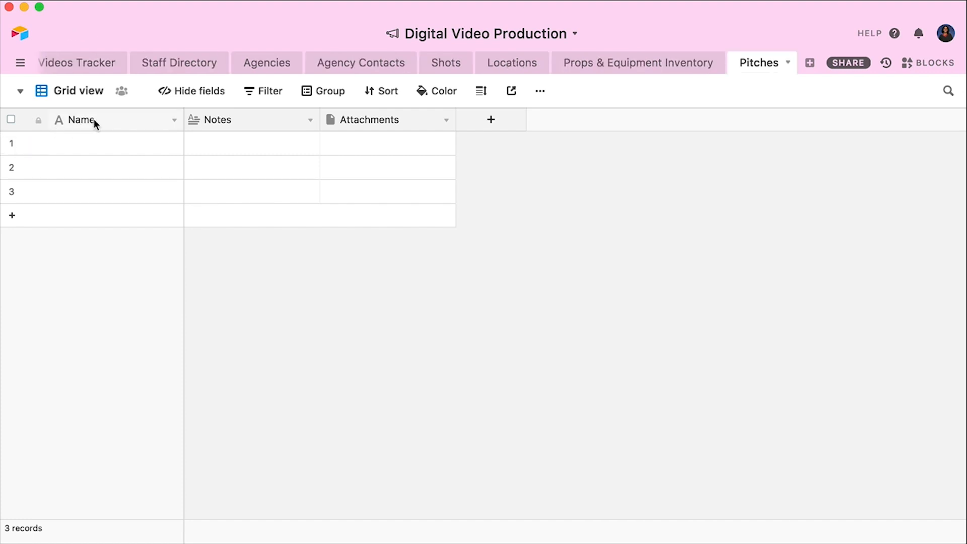
Rename the Pitches table's primary field as Pitch and change its type to Long text.
double_click(92, 122)
text(Pitch)
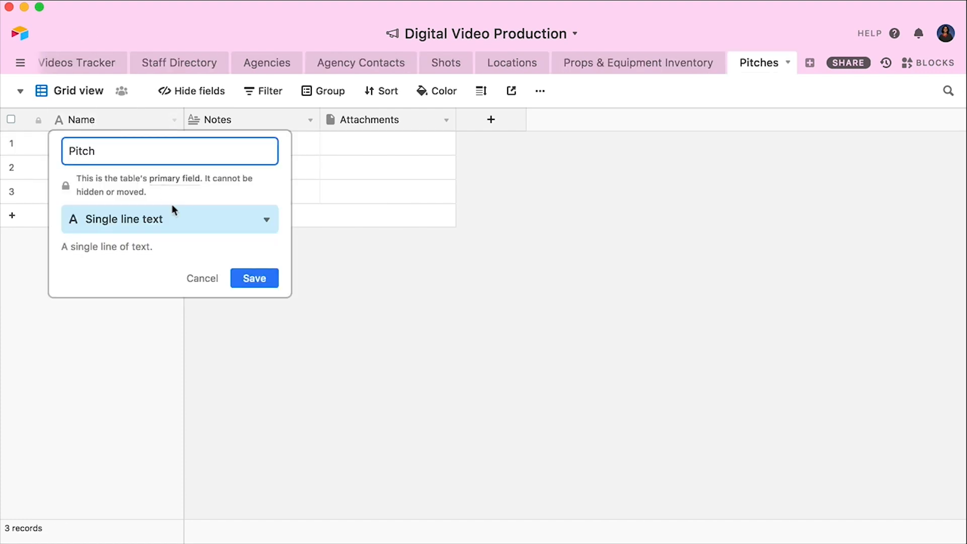
click(176, 213)
click(173, 272)
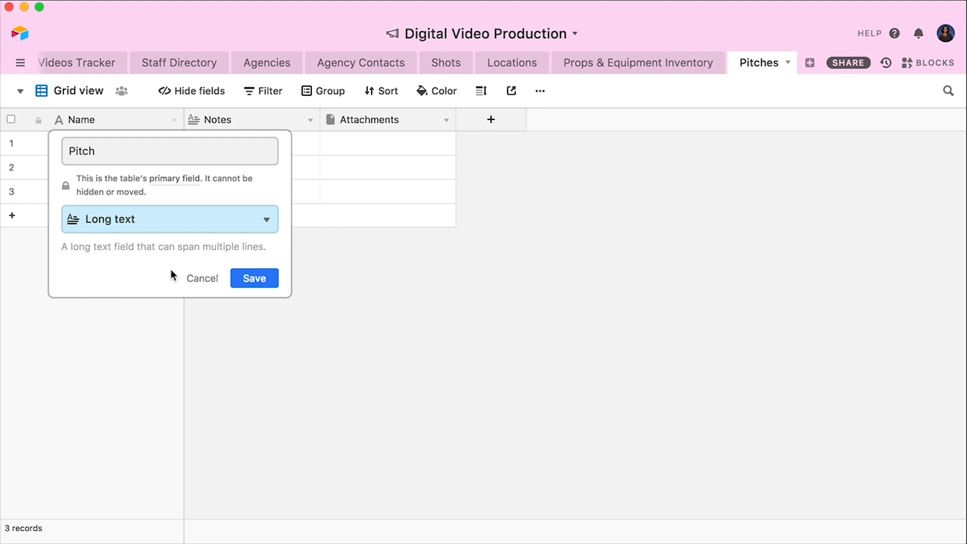
click(250, 280)
Rename the Notes field as "Pitched by" and change its type to Single line text.
double_click(243, 122)
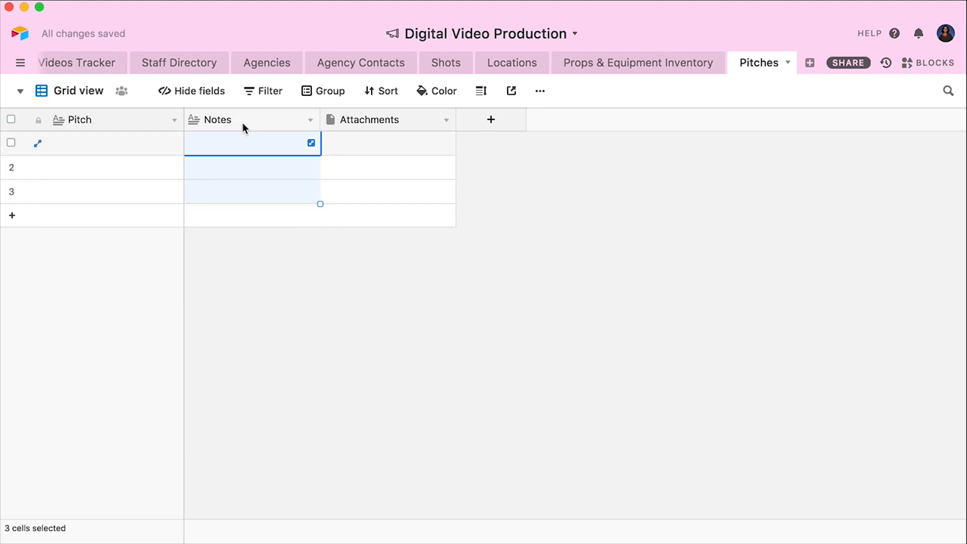
text(Pitched by)
click(266, 187)
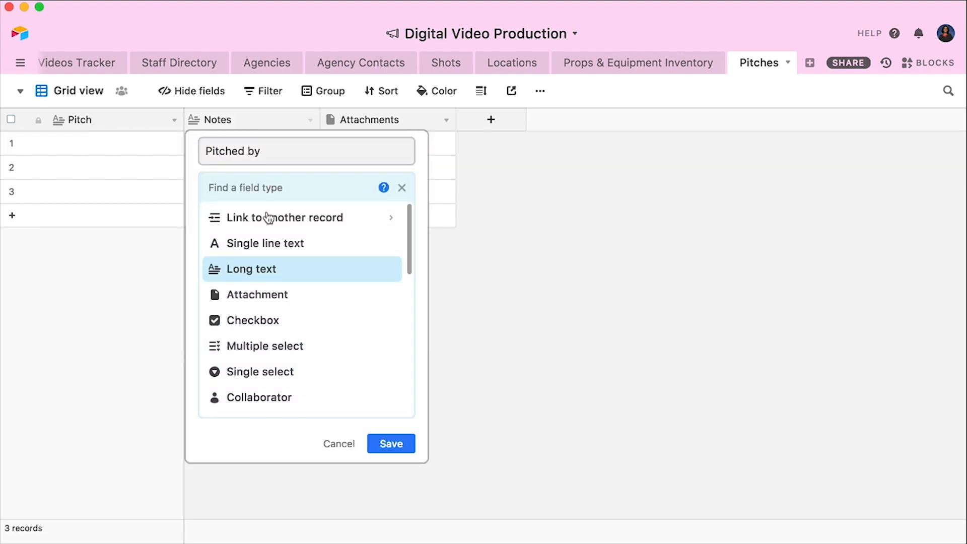
click(257, 242)
click(391, 297)
Rename the Attachments field as "Additional Notes" and change its type to Long text.
double_click(376, 121)
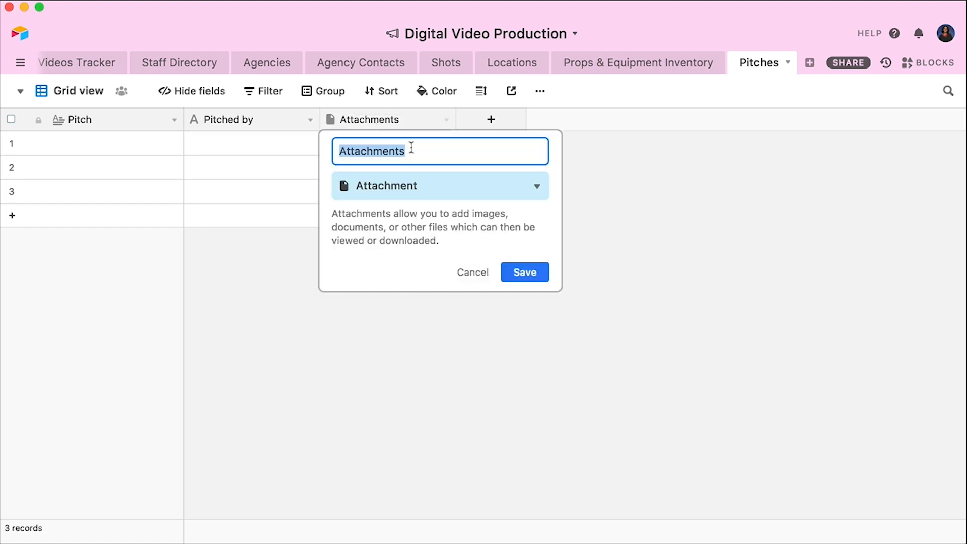
text(Additional Notes)
click(440, 186)
click(398, 270)
click(521, 245)
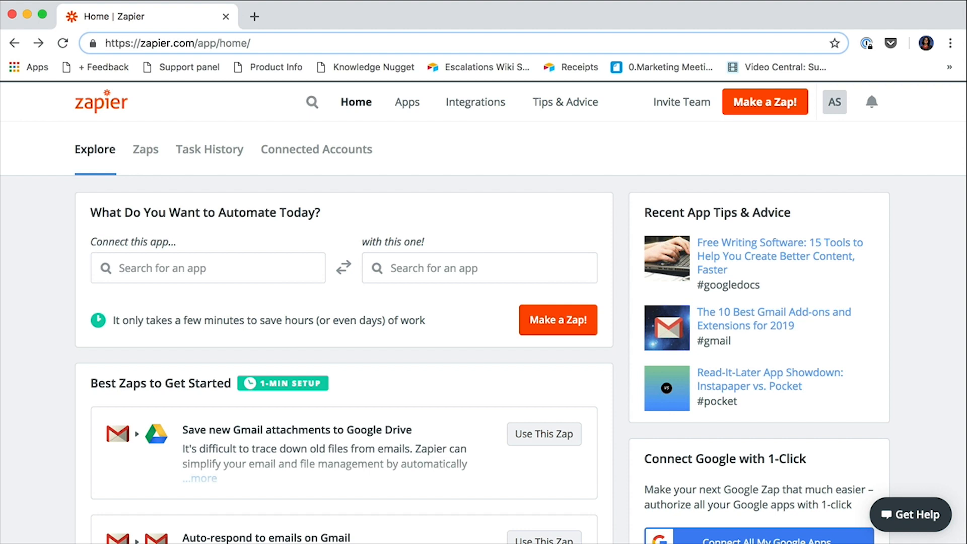
Switch to Zapier and choose Slack as the app to connect with Airtable.
click(177, 276)
text(sl)
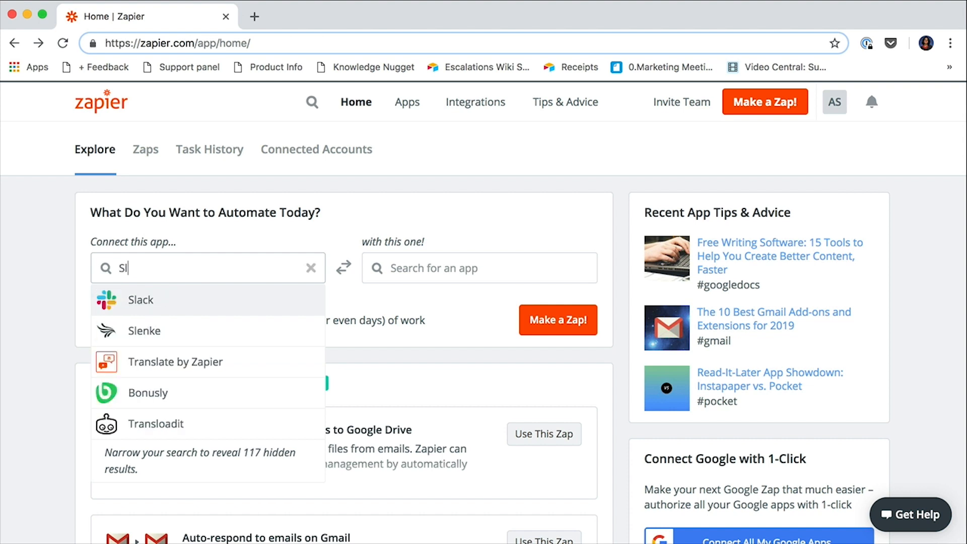
key(Return)
text(Airtable)
key(Return)
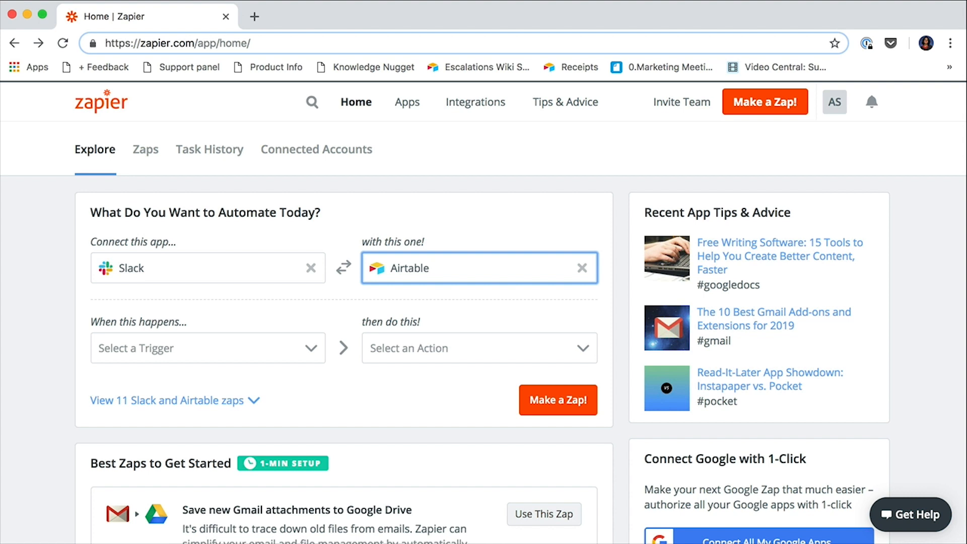
Make a zap with New Pushed Message as the Slack trigger and Create Record as the Airtable action.
click(152, 343)
scroll(210, 427, down, 3)
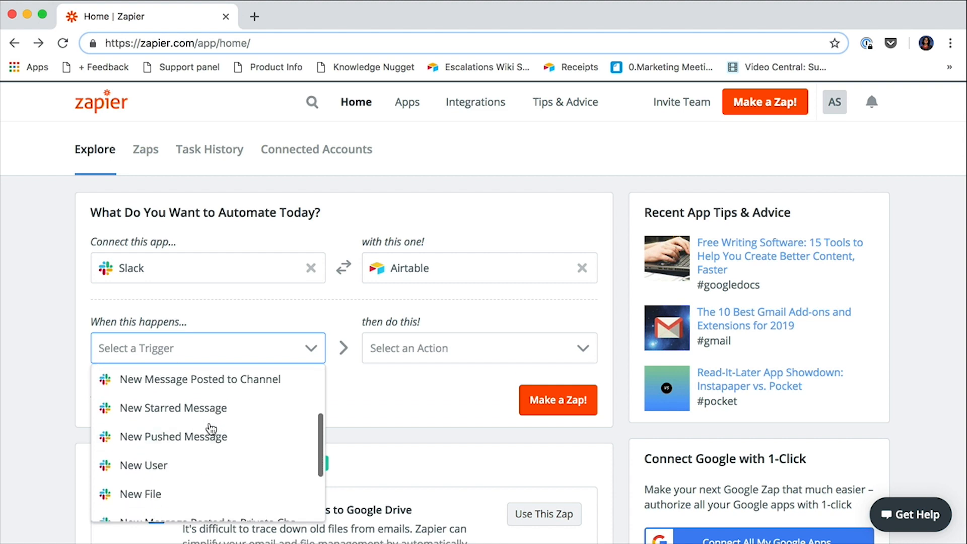
click(207, 434)
click(417, 354)
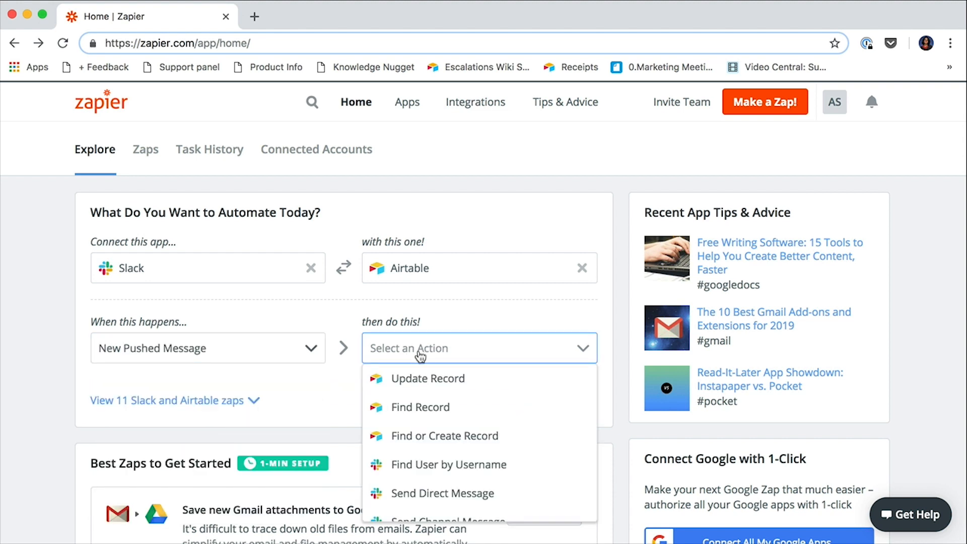
scroll(436, 402, down, 4)
click(426, 440)
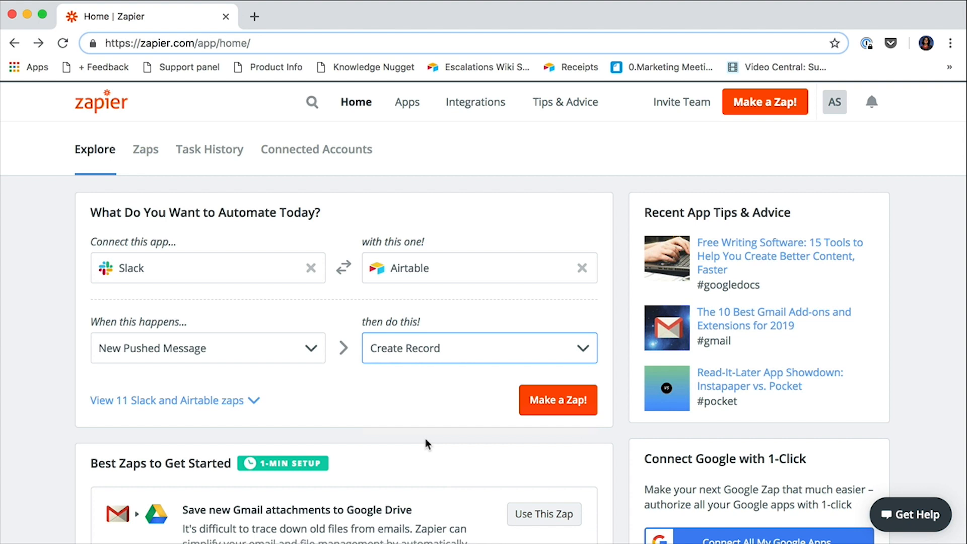
click(555, 401)
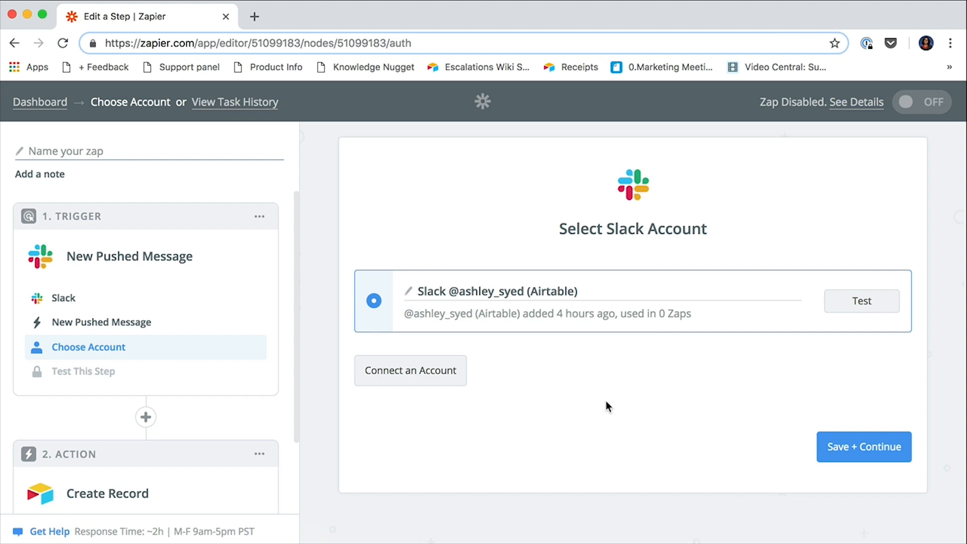
Accept the connected Slack account for the trigger and pull in a pushed message sample to set up the zap.
click(841, 450)
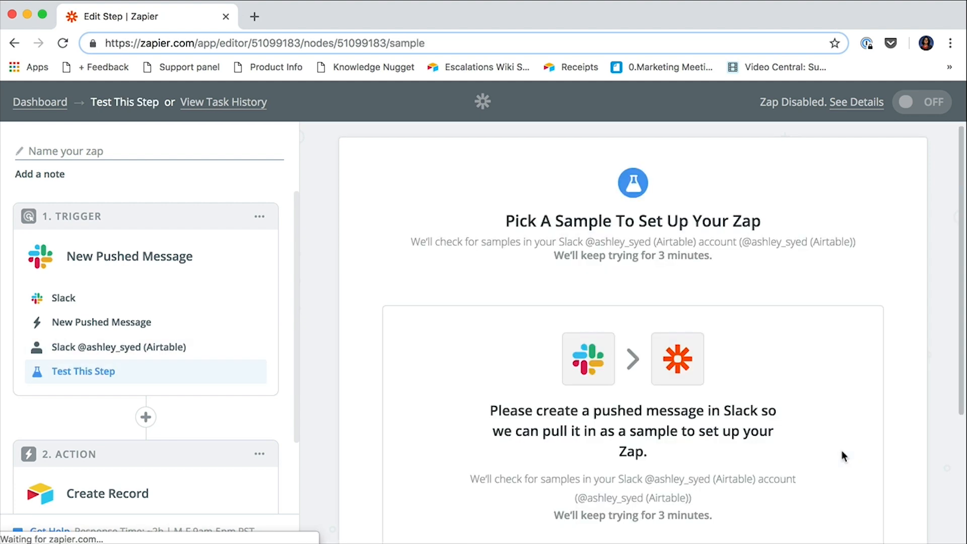
scroll(818, 469, down, 3)
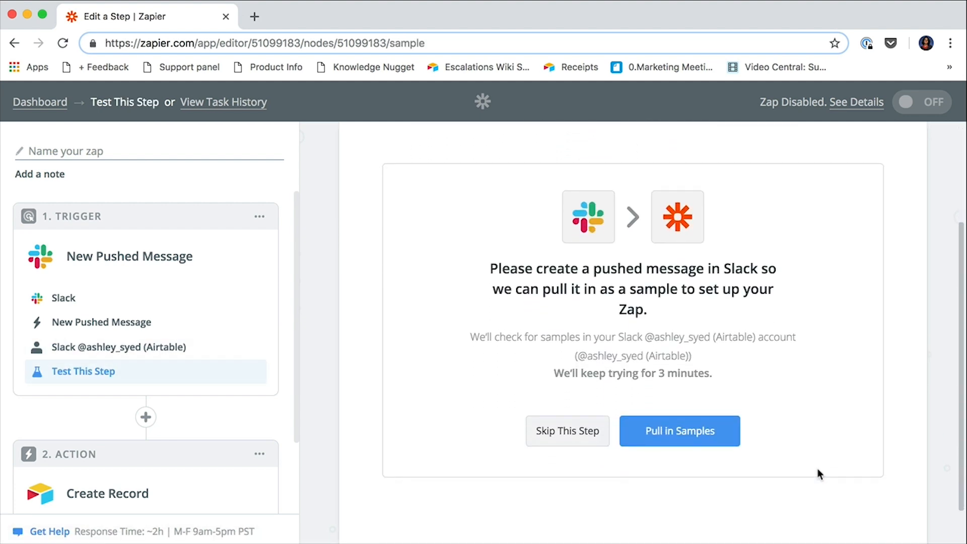
click(723, 438)
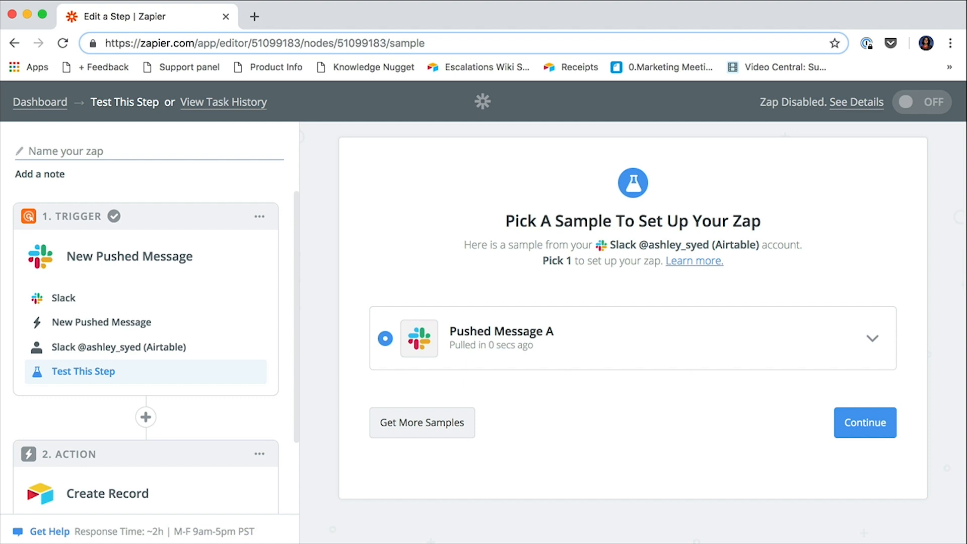
click(861, 432)
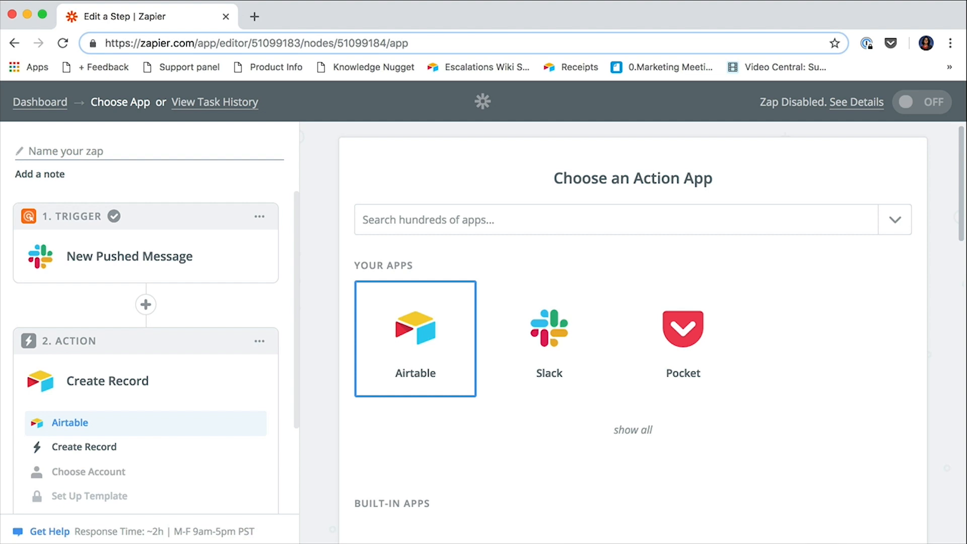
Confirm Airtable's Create Record as the action and accept the connected Airtable account.
click(417, 386)
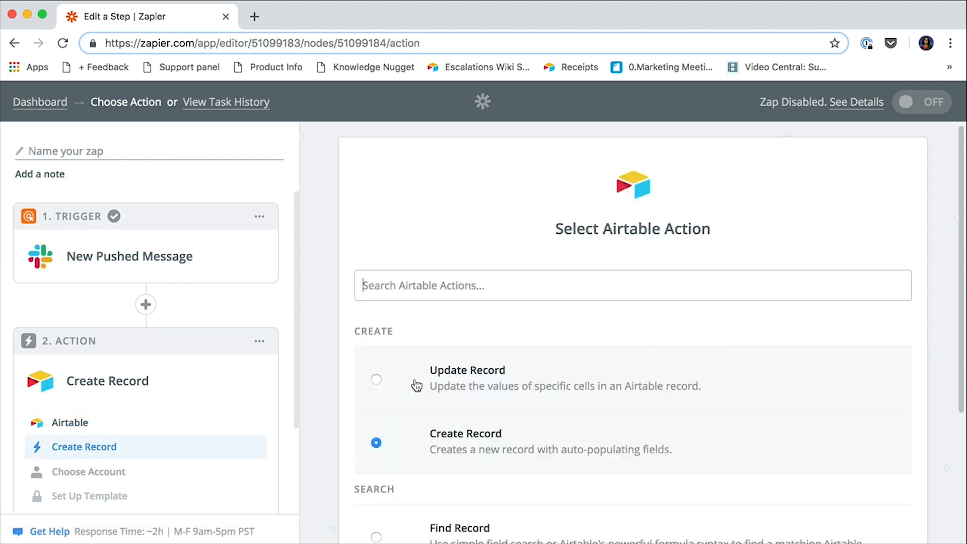
scroll(393, 386, down, 2)
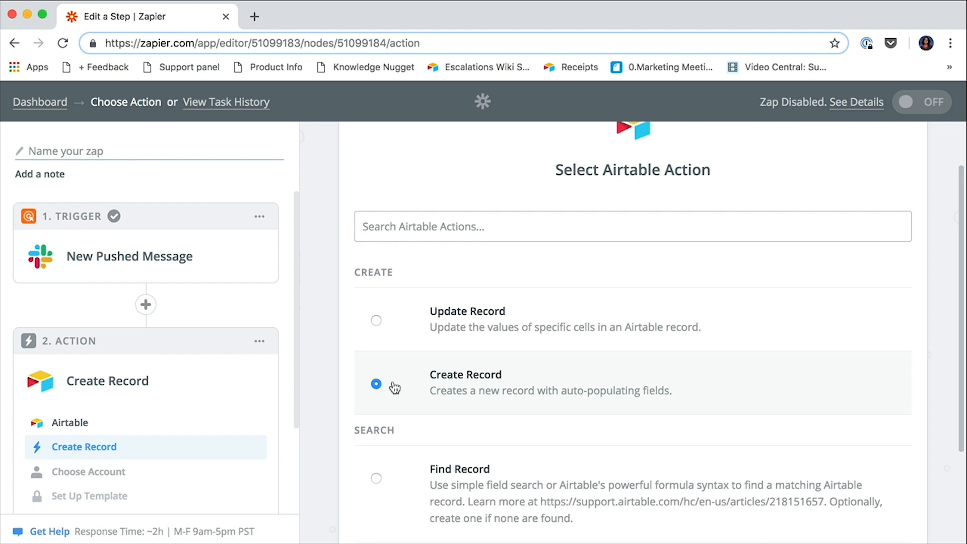
scroll(395, 388, down, 3)
click(879, 451)
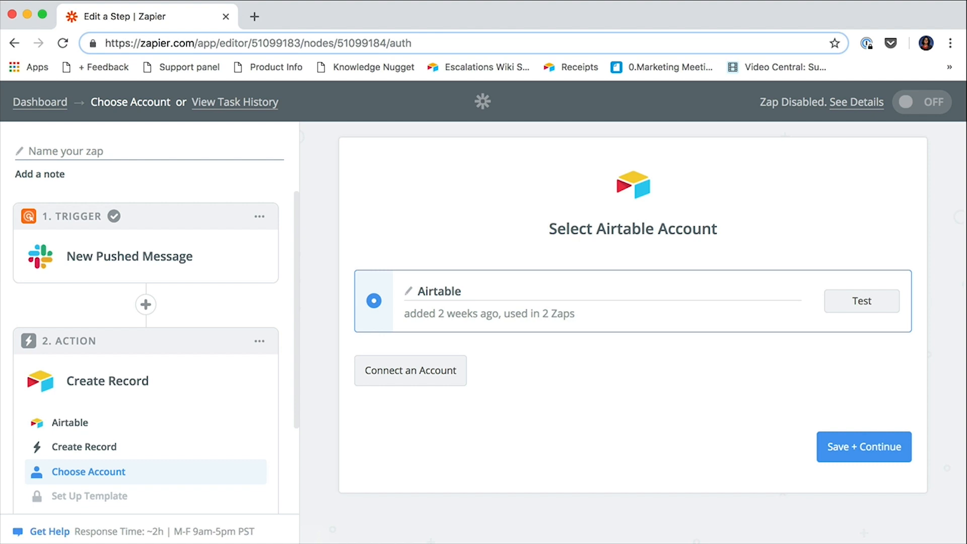
click(872, 442)
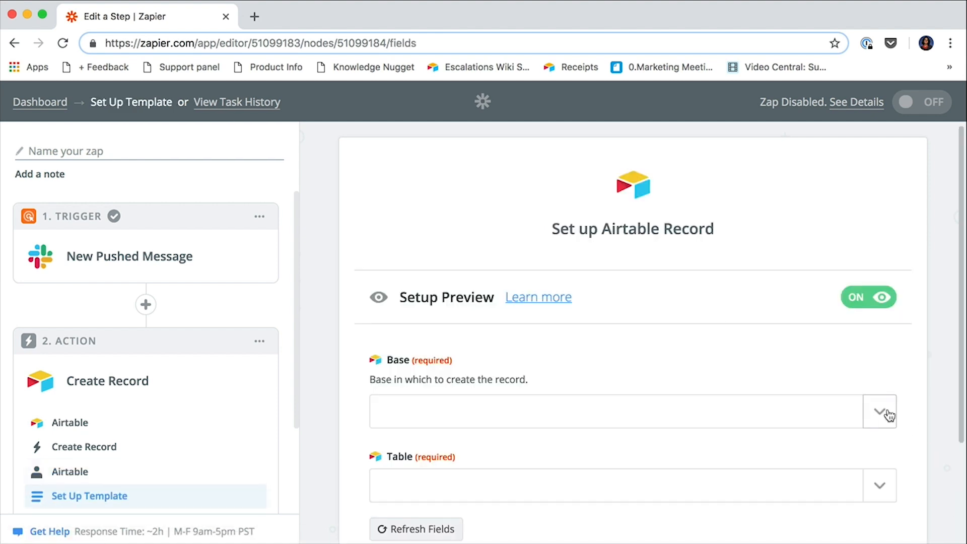
Set the record's base to Digital Video Production and its table to Pitches.
click(883, 413)
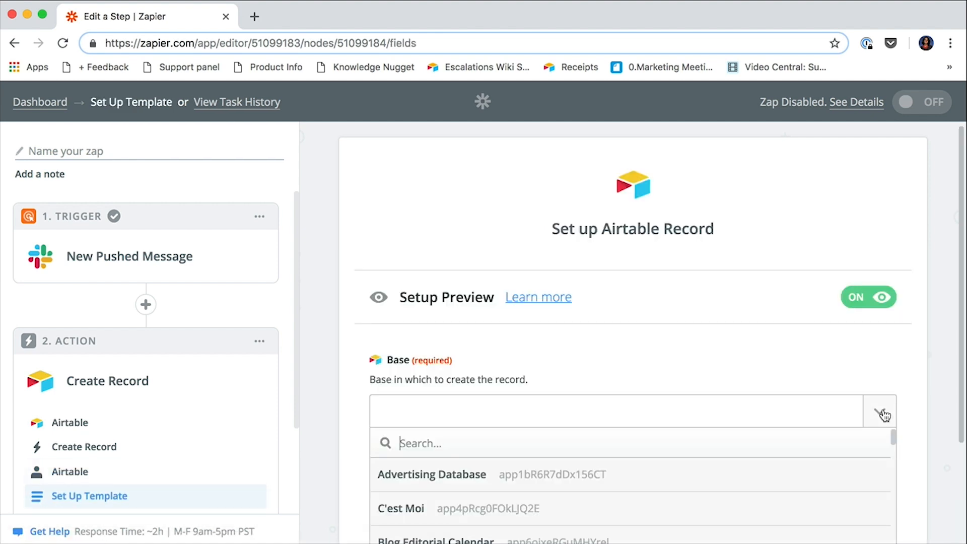
scroll(883, 415, down, 4)
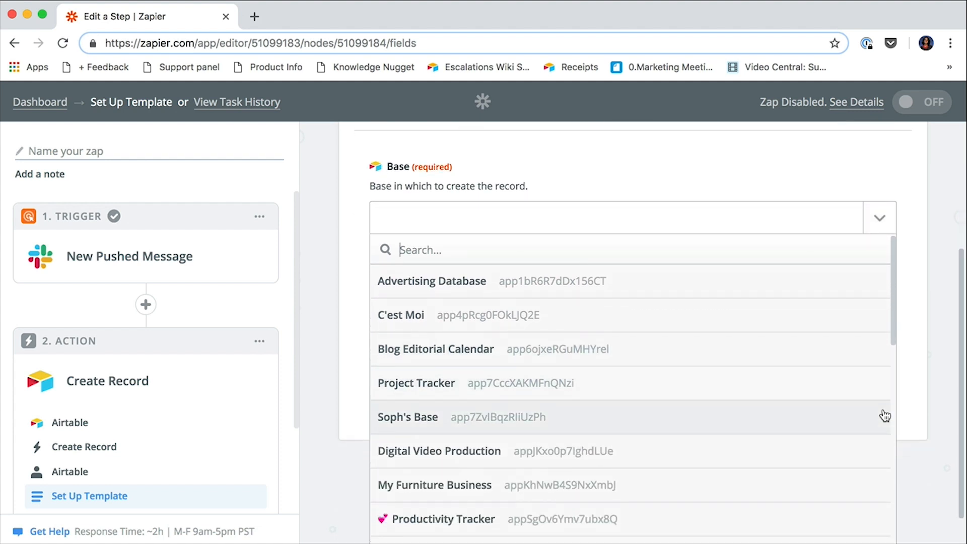
click(847, 440)
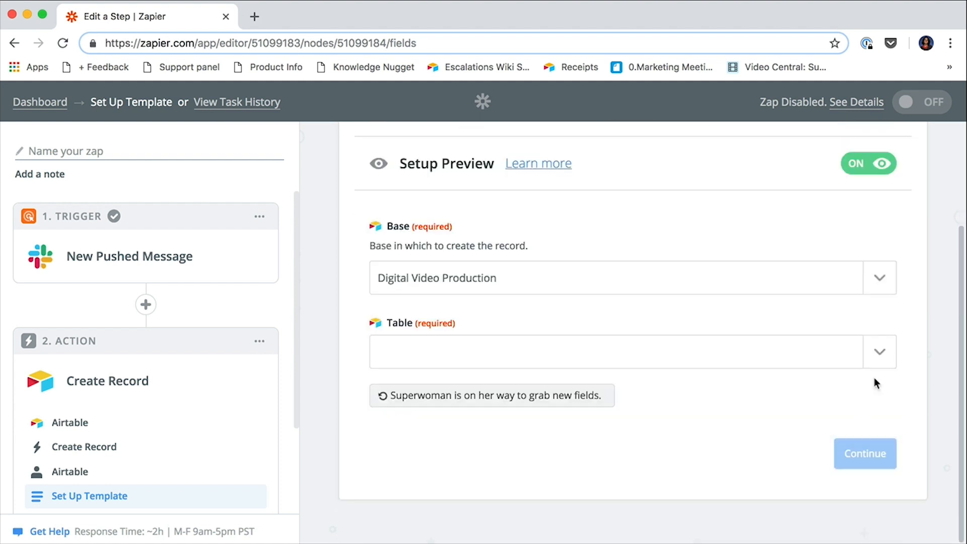
click(880, 352)
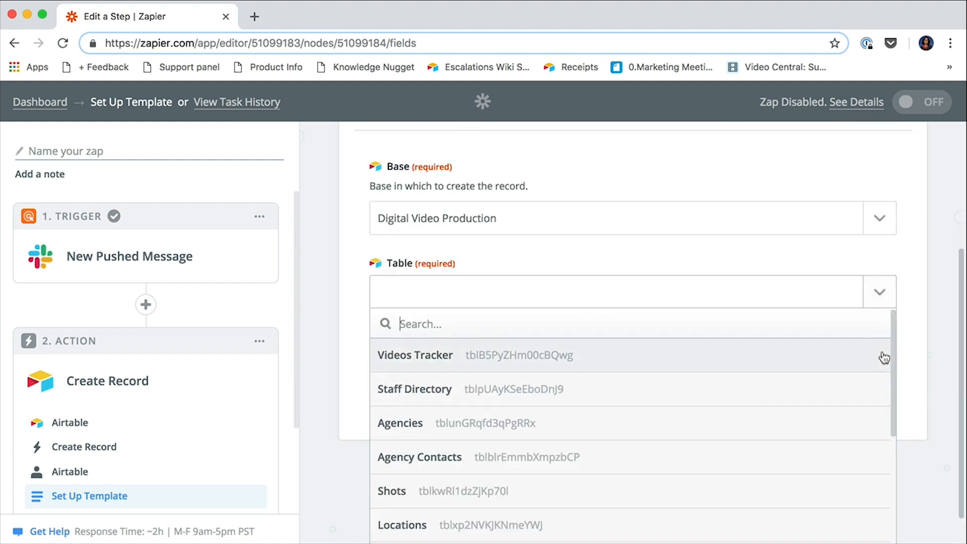
scroll(851, 381, down, 2)
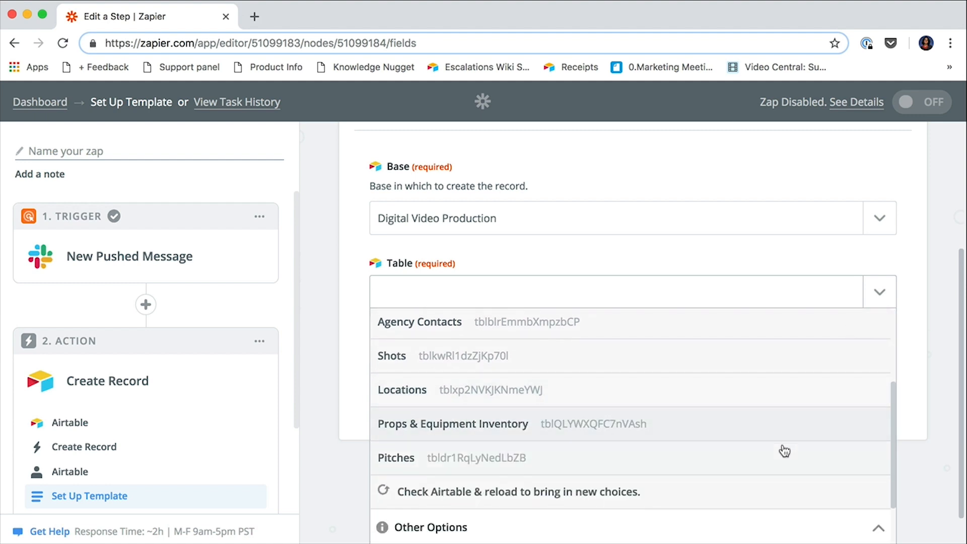
click(778, 454)
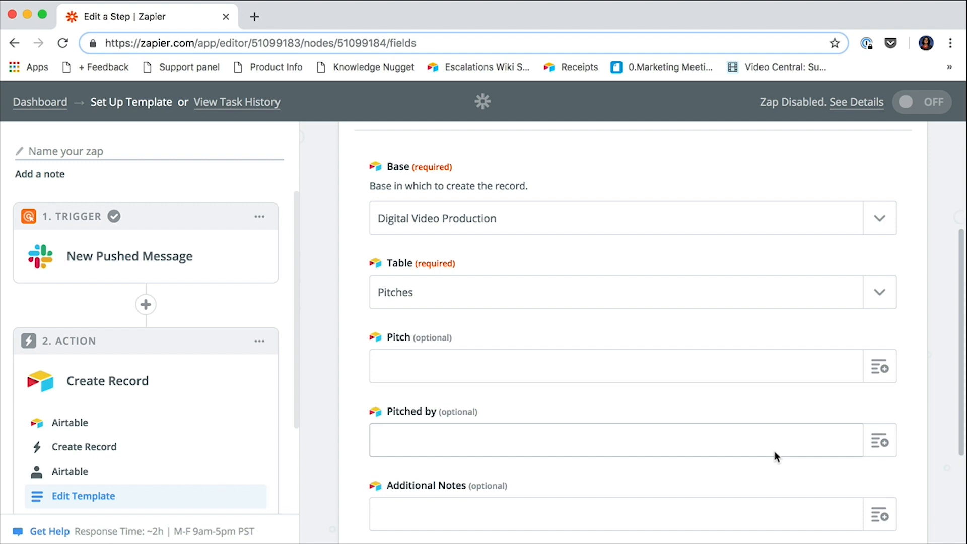
Map the Pitch field to Slack's Message Text and the Pitched by field to Message User Real Name.
click(890, 367)
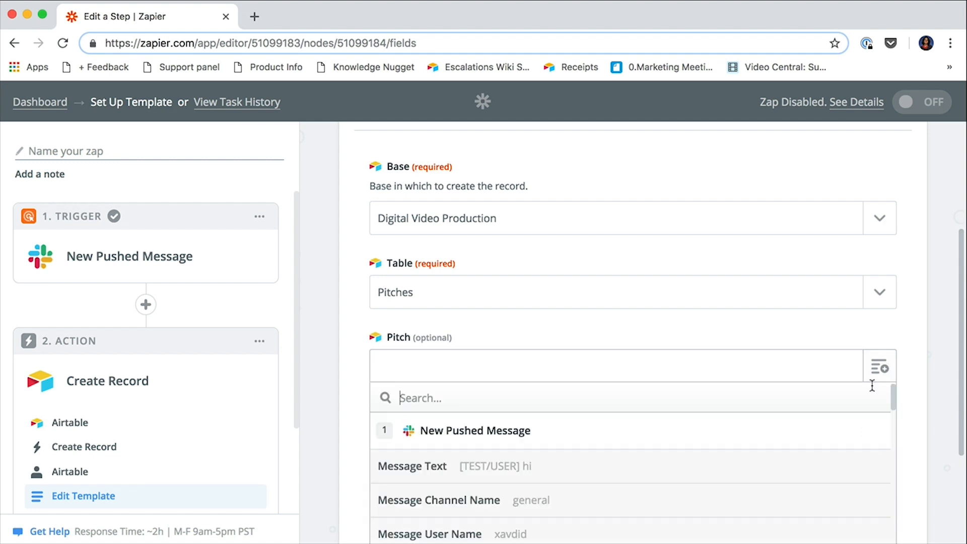
scroll(856, 428, down, 2)
click(853, 409)
scroll(931, 393, down, 3)
click(882, 309)
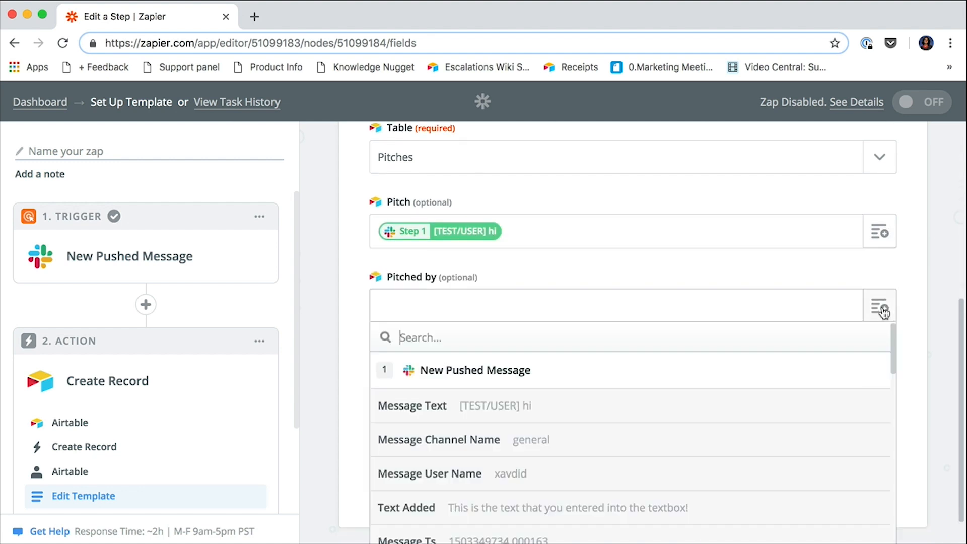
scroll(784, 408, down, 5)
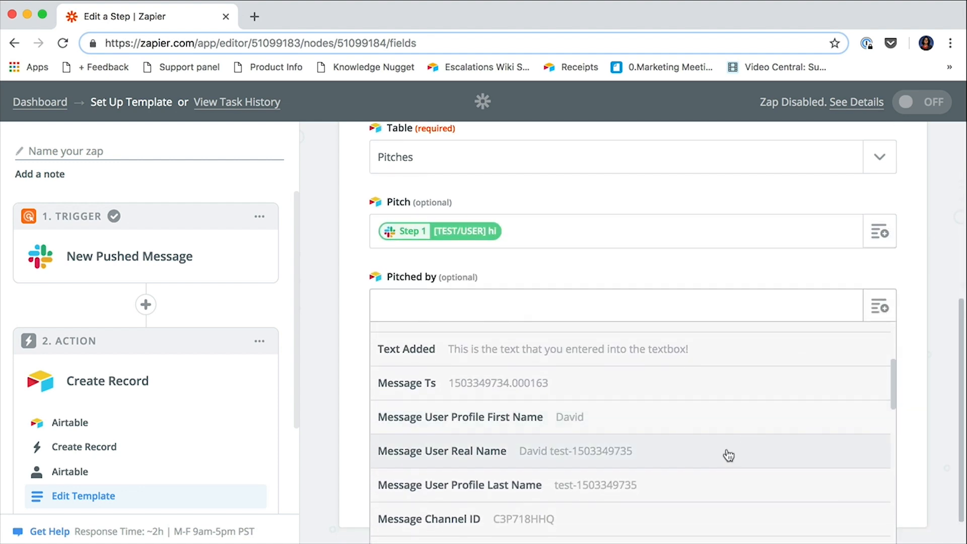
click(728, 456)
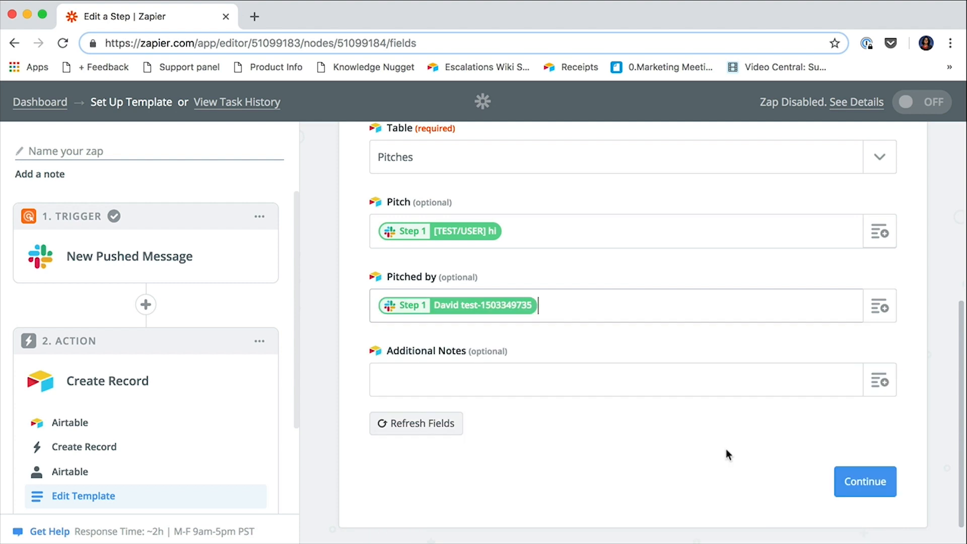
Map the Additional Notes field to the Slack sample value "This is the text that you entered into the textbox!" and accept the template.
click(879, 386)
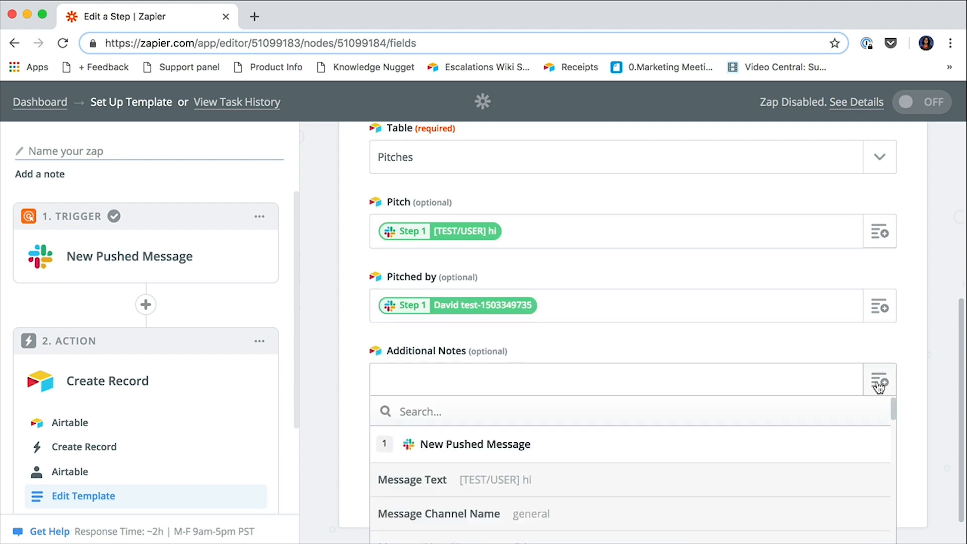
scroll(846, 429, down, 5)
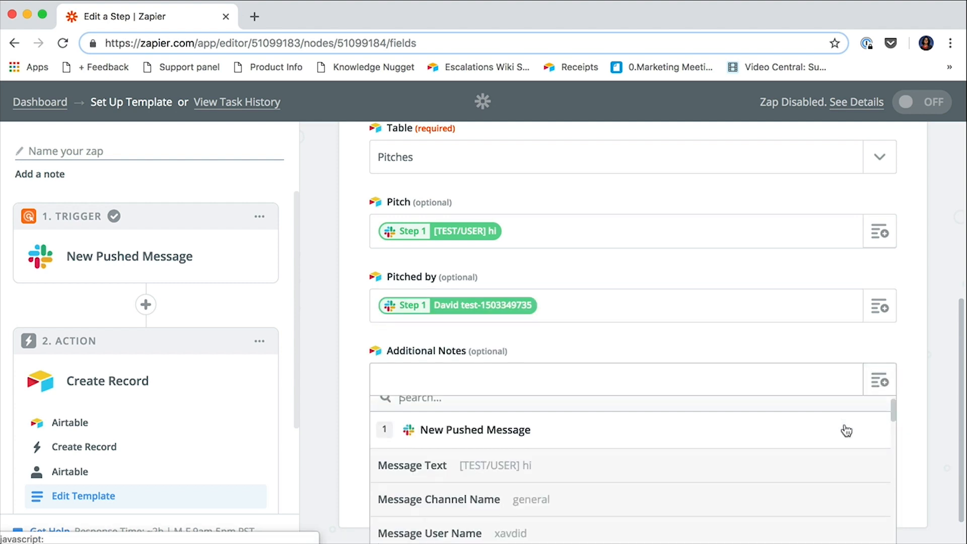
click(811, 461)
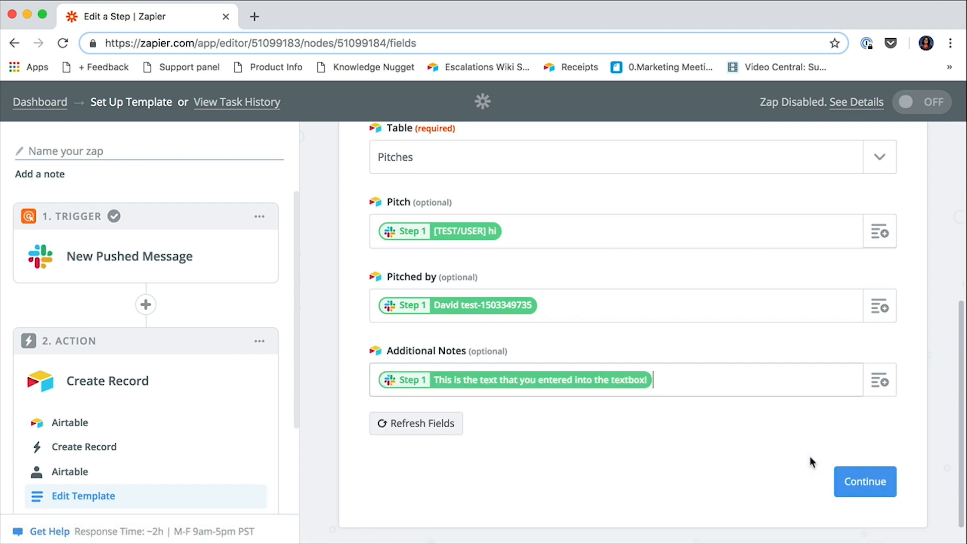
click(858, 482)
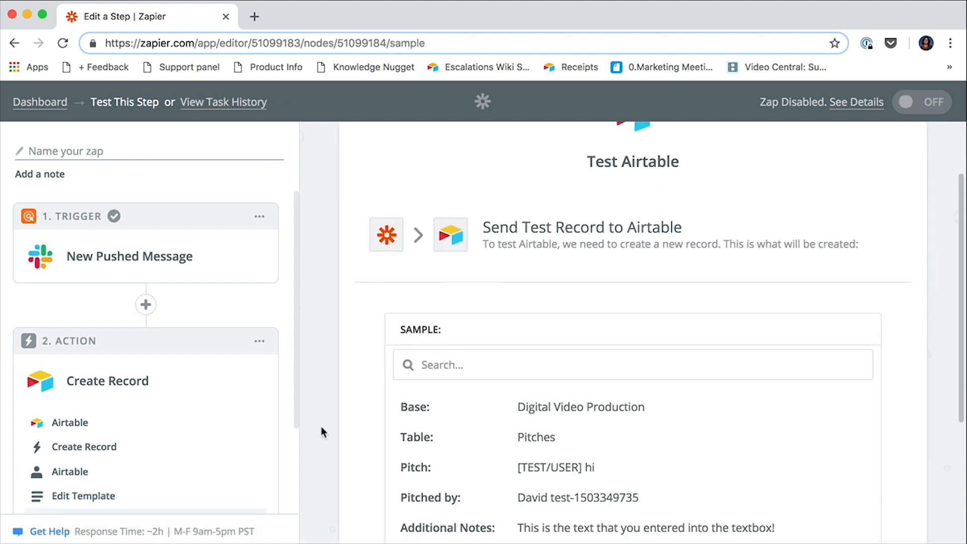
Send the test record to Airtable and finish setting up the Create Record action.
scroll(321, 426, down, 4)
click(839, 456)
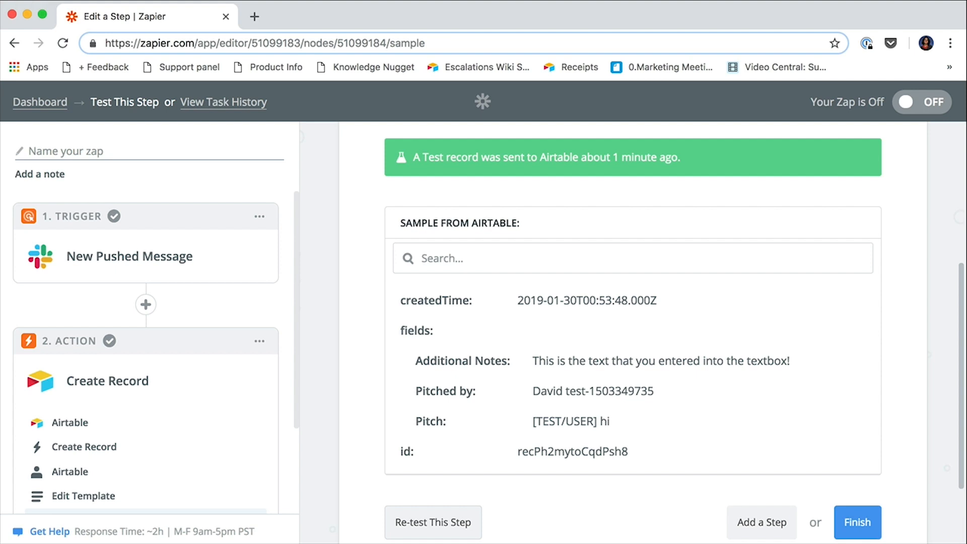
click(860, 527)
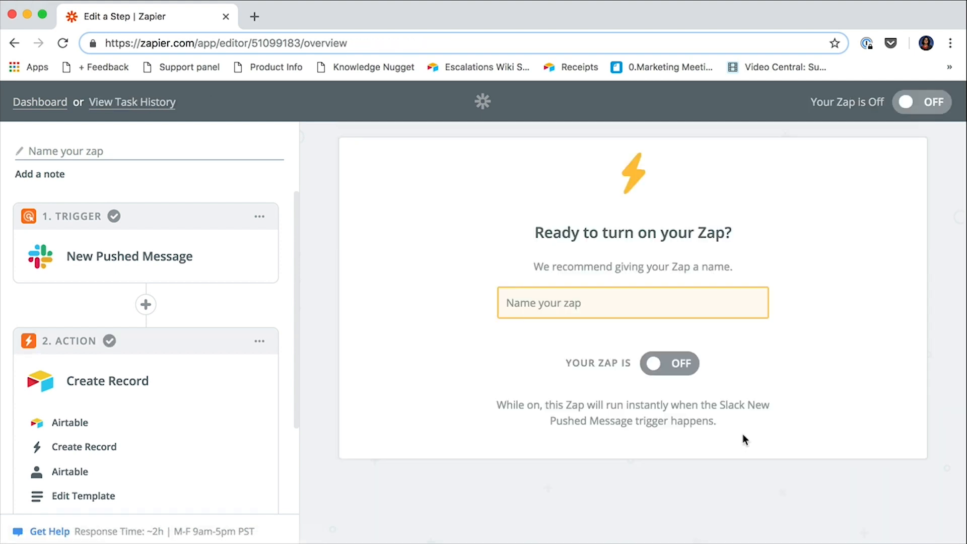
Name the zap Pitches and turn it on.
click(641, 307)
text(Pitches)
click(686, 364)
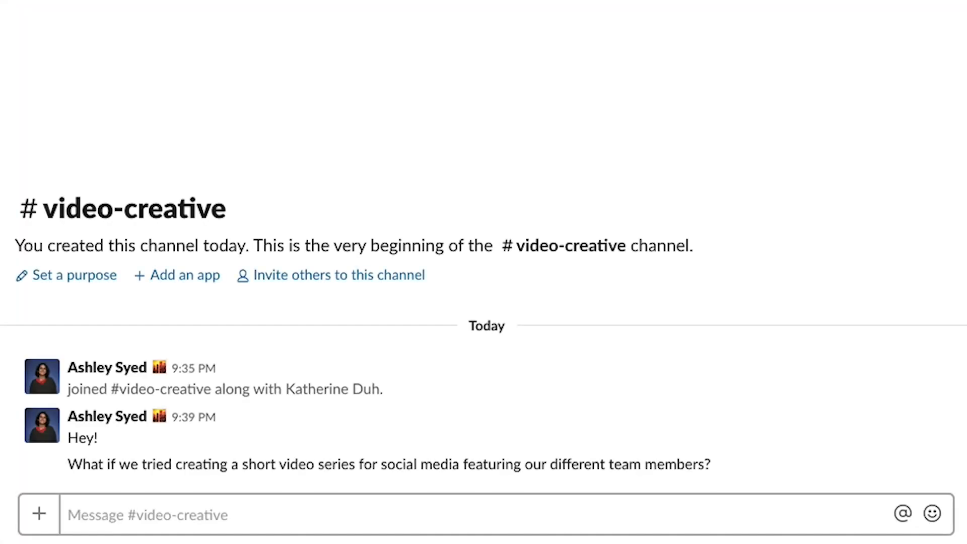
In Slack's #video-creative channel, start a Push to Zapier for the short video series message, with Pitches as the zap to trigger.
mouse_move(898, 472)
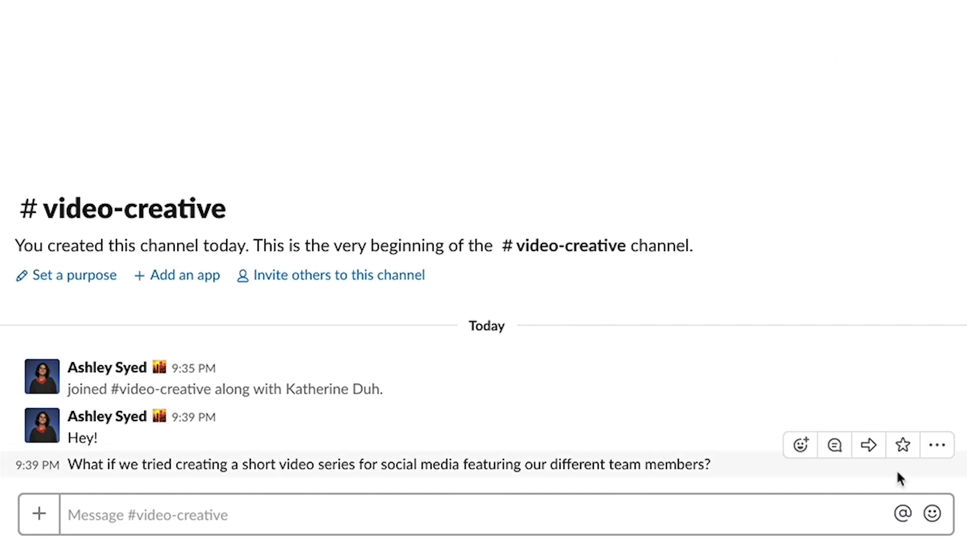
click(936, 455)
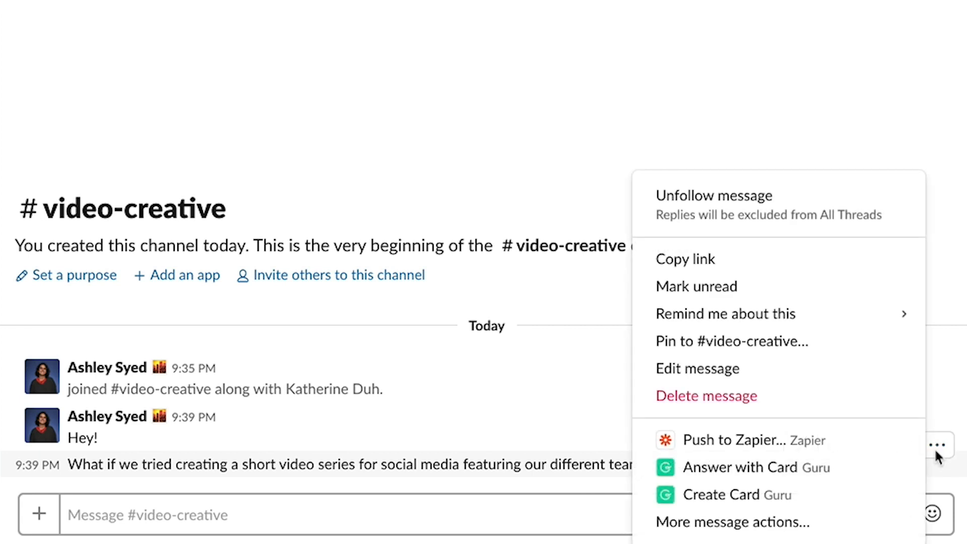
click(888, 439)
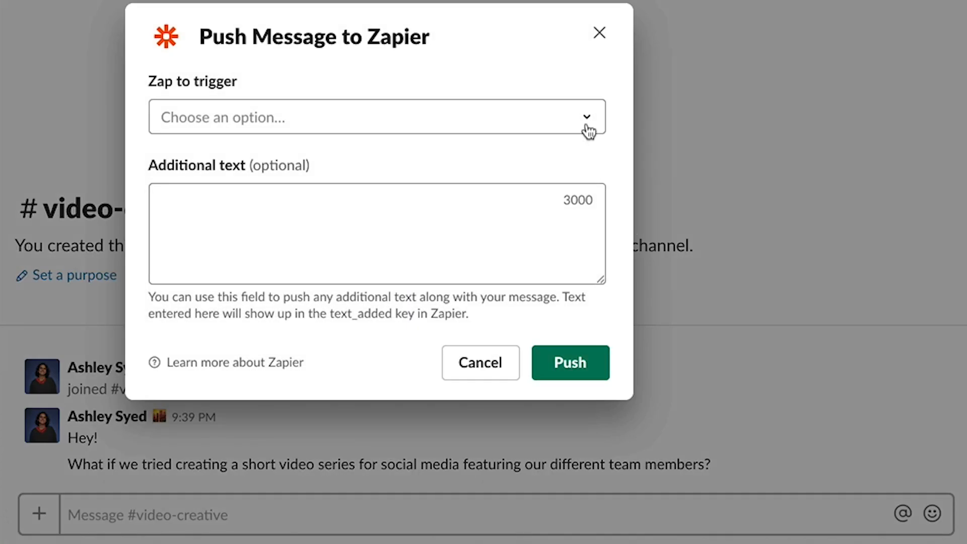
click(588, 130)
click(542, 294)
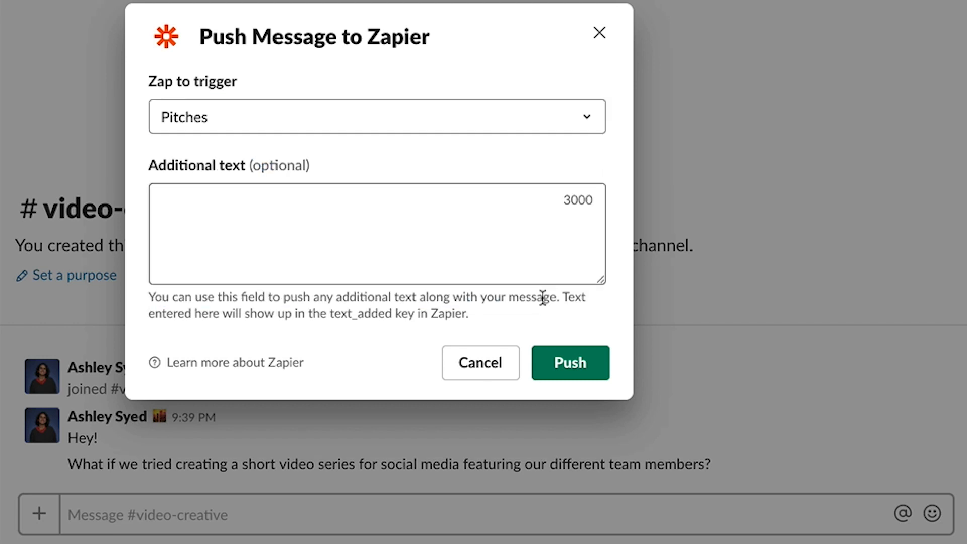
Add the text "This could be a great way for our audience to learn more about our team and our brand!" and push the message.
click(493, 213)
text(This could be a )
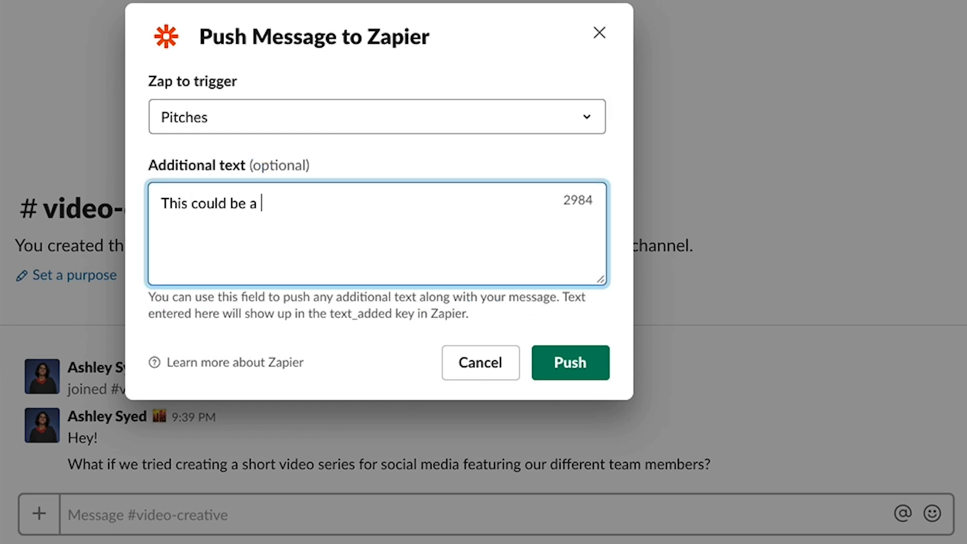
text(great way for our audience t)
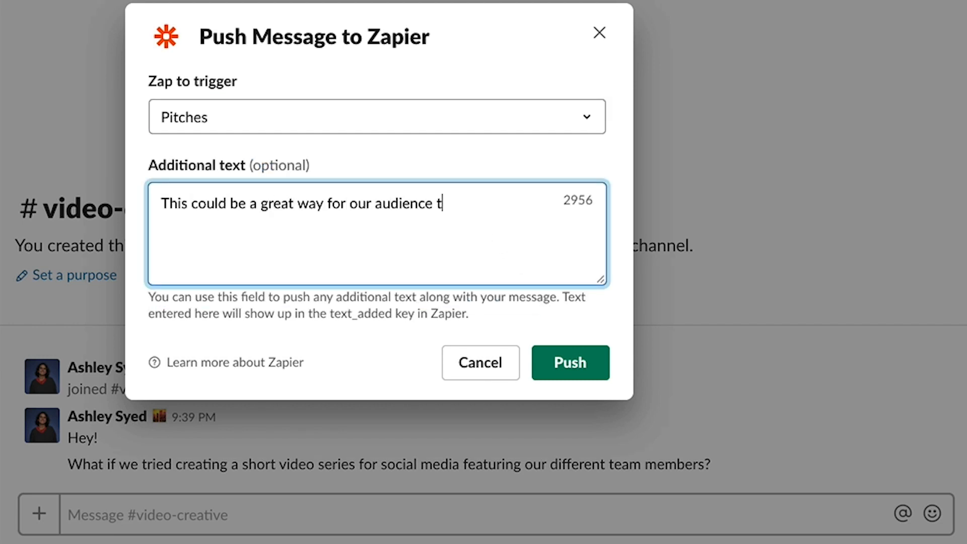
text(o learn more about our team a)
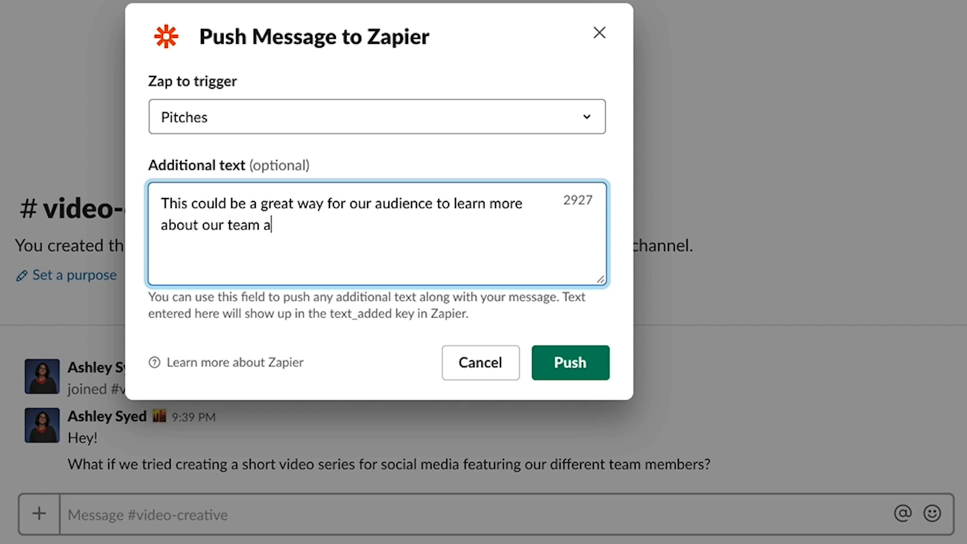
text(nd our brand!)
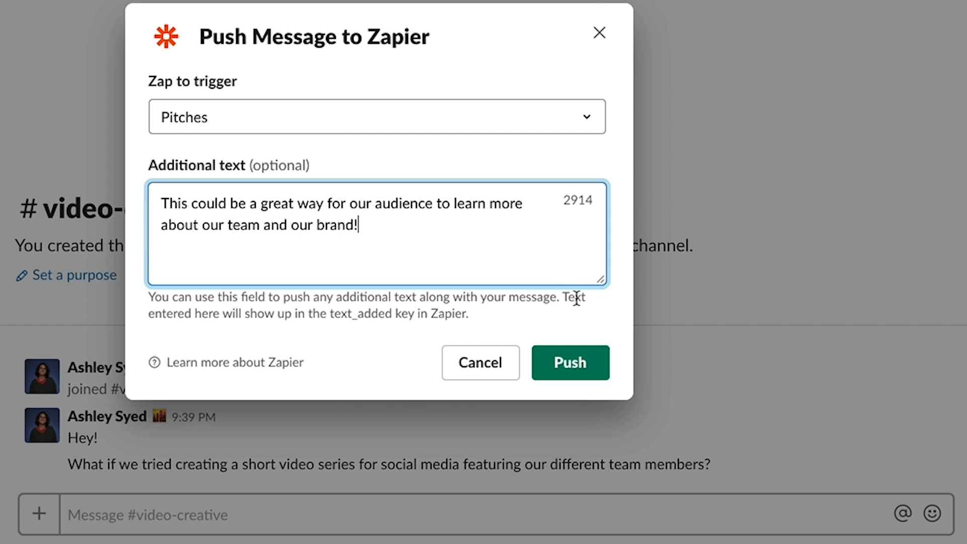
click(582, 362)
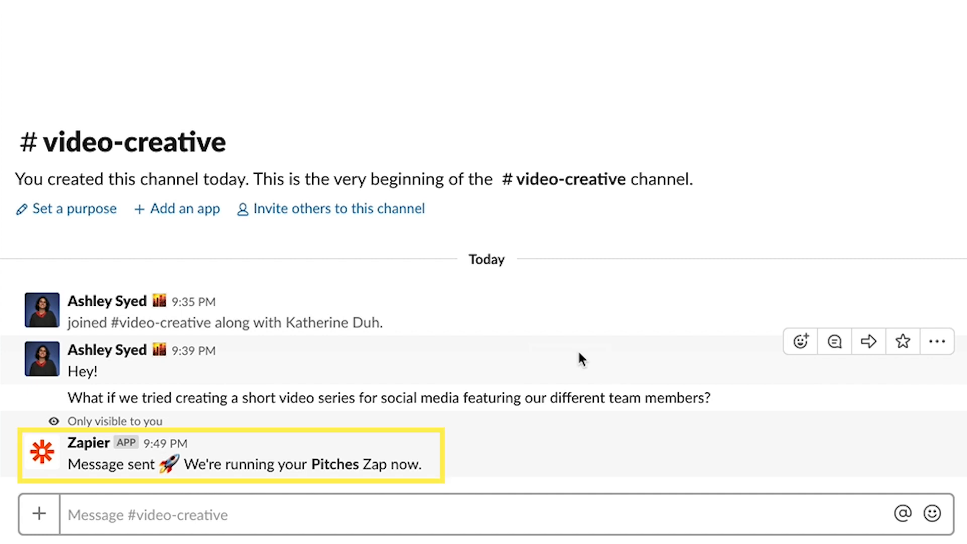